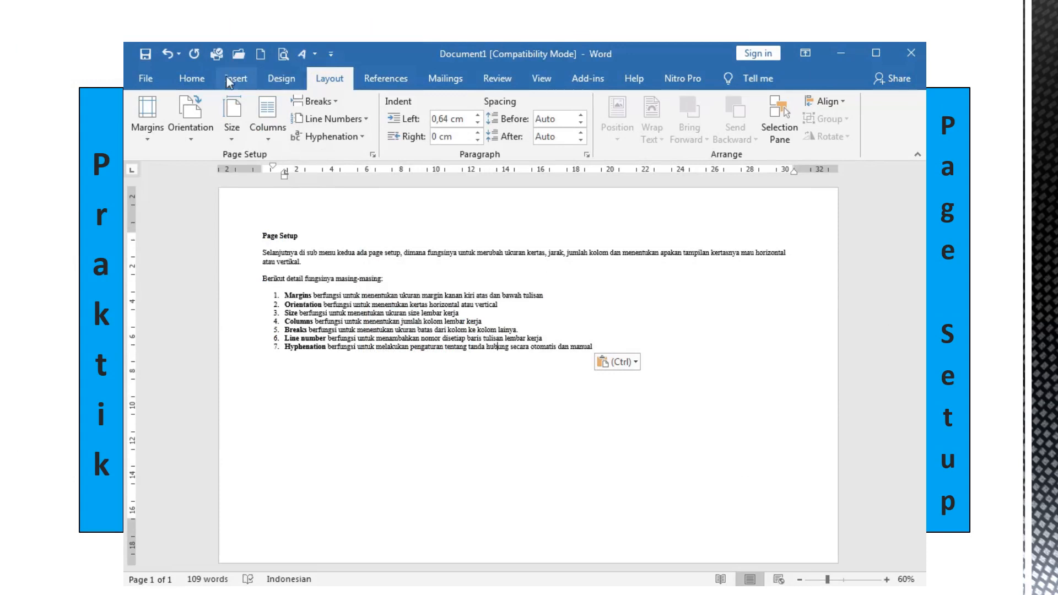
Browse the preset page margins available for the Page Setup document.
{"action": "left_click", "coordinate": [196, 77]}
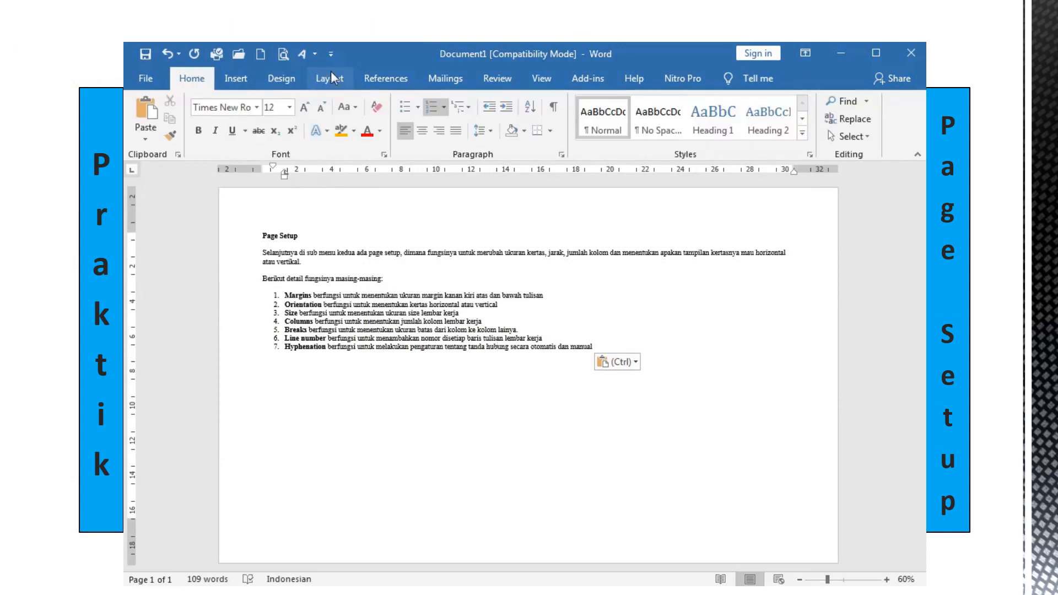
{"action": "left_click", "coordinate": [331, 78]}
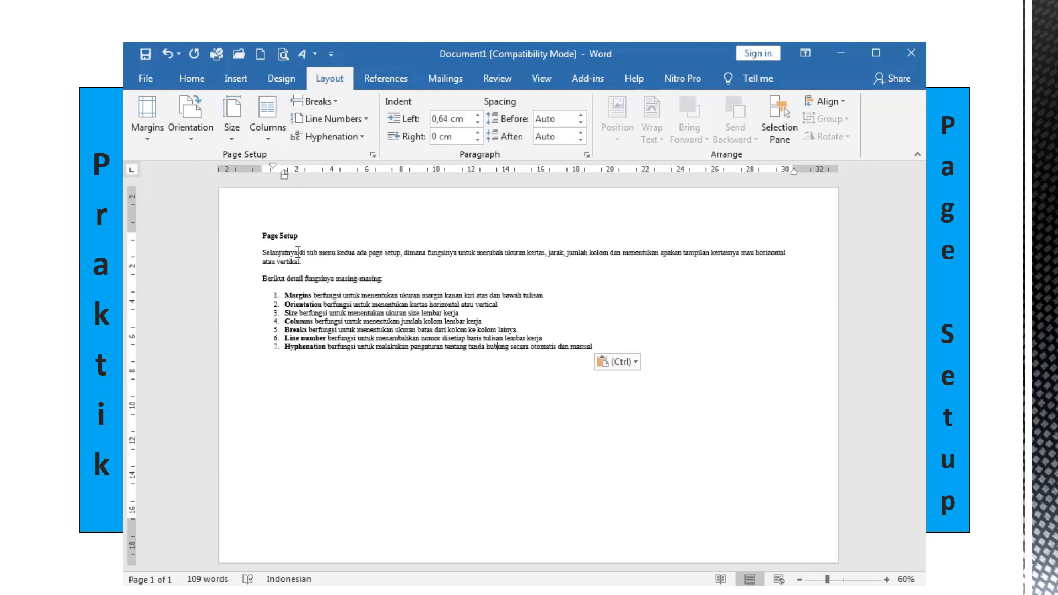
{"action": "left_click", "coordinate": [259, 236]}
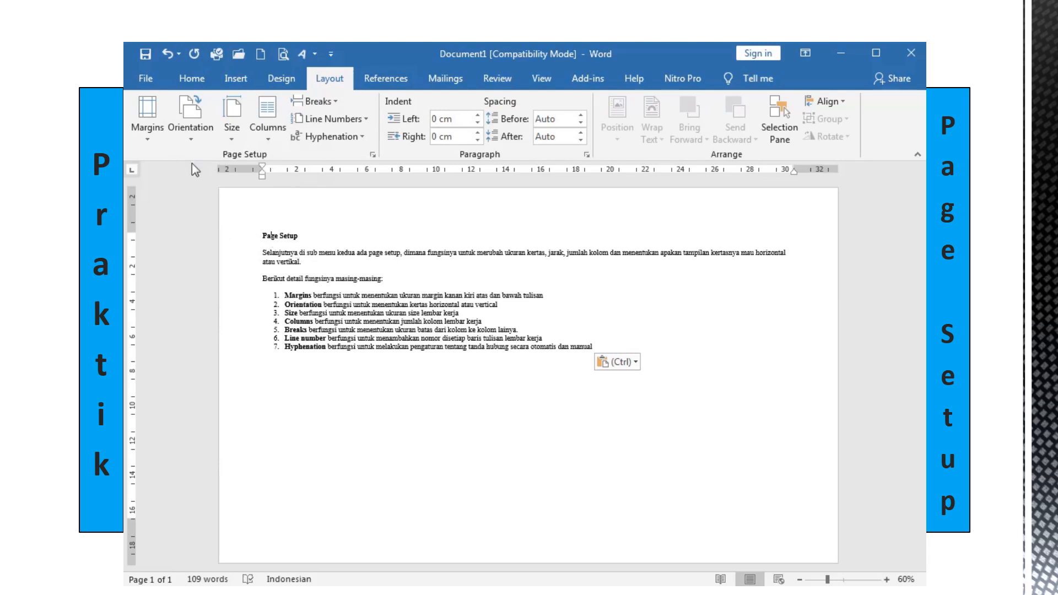
{"action": "left_click", "coordinate": [155, 143]}
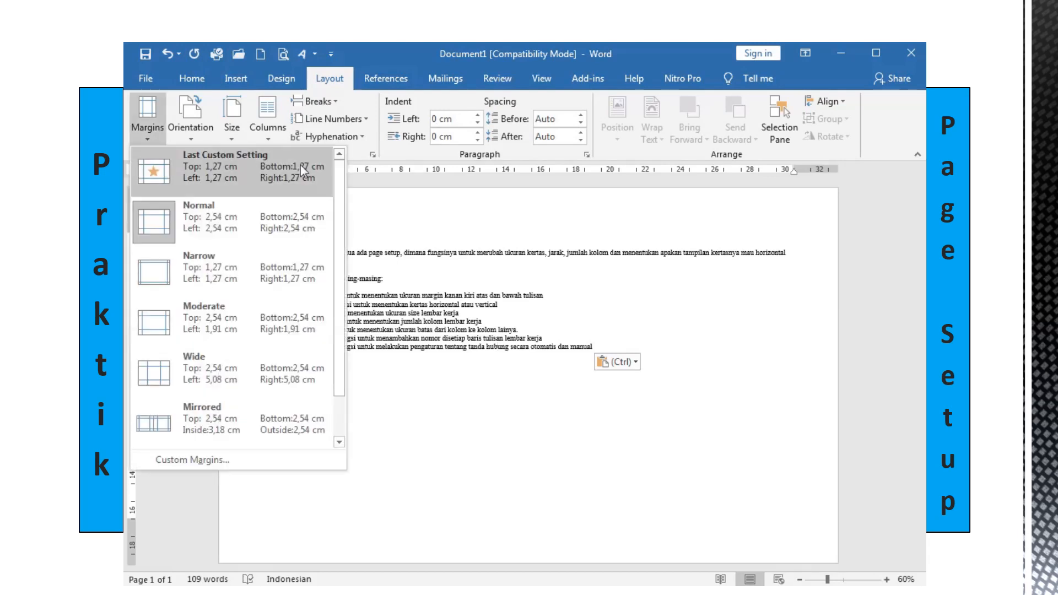
{"action": "scroll", "coordinate": [339, 186], "scroll_direction": "down", "scroll_amount": 1}
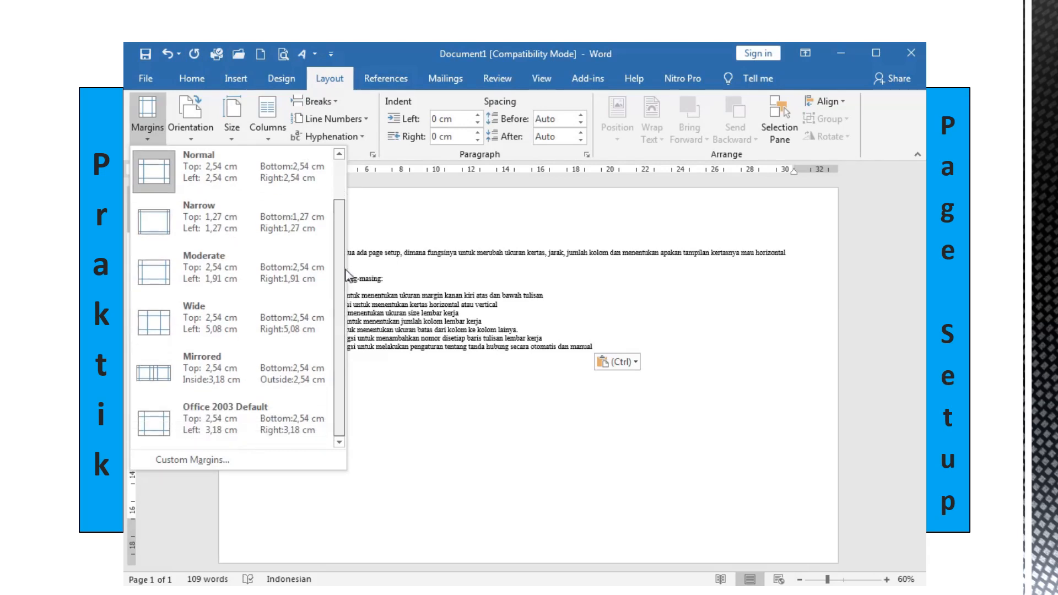
{"action": "scroll", "coordinate": [339, 210], "scroll_direction": "up", "scroll_amount": 1}
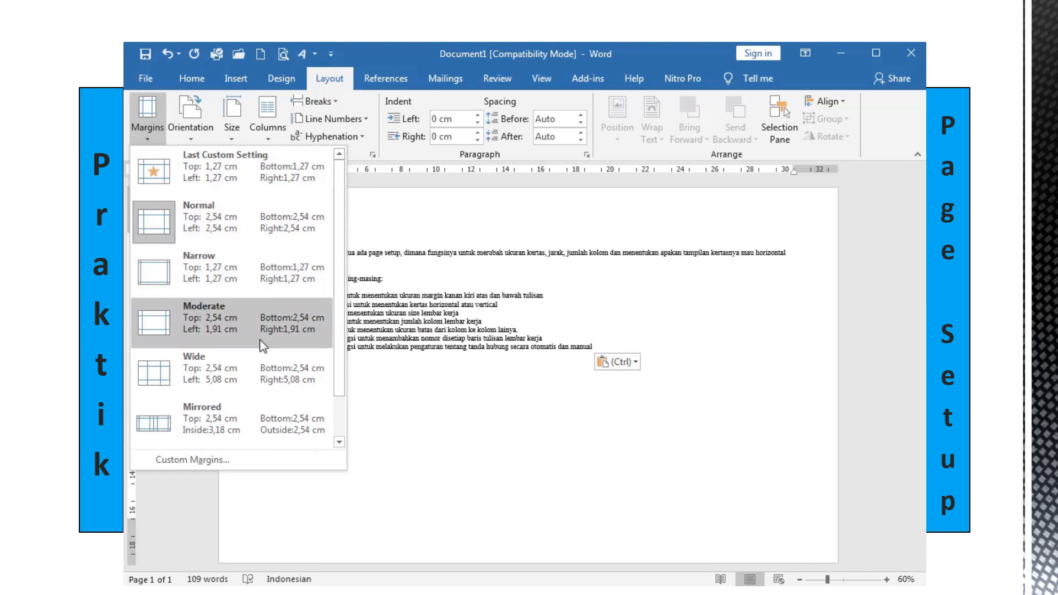
{"action": "left_click_drag", "start_coordinate": [340, 358], "coordinate": [337, 396]}
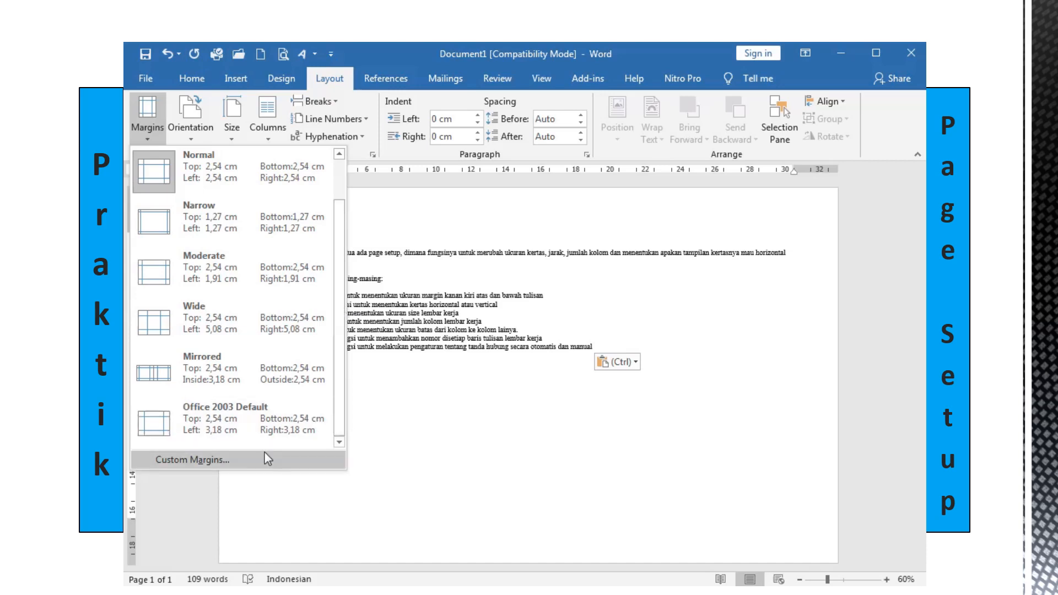
Set custom page margins of 4 cm for top and left and 3 cm for bottom and right.
{"action": "left_click", "coordinate": [221, 457]}
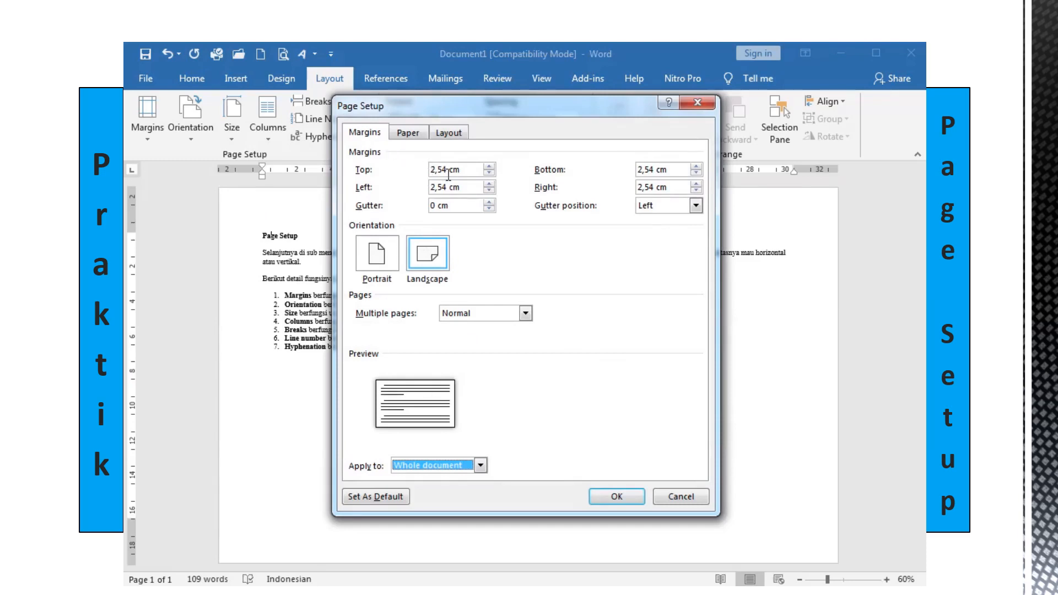
{"action": "left_click_drag", "start_coordinate": [446, 172], "coordinate": [417, 173]}
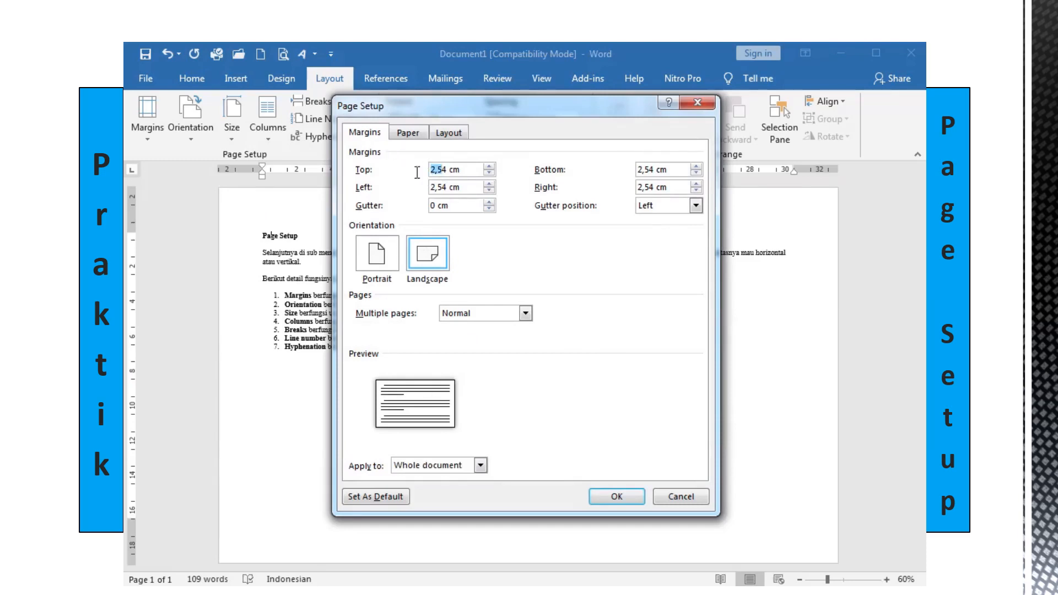
{"action": "type", "text": "4"}
{"action": "left_click_drag", "start_coordinate": [447, 187], "coordinate": [419, 187]}
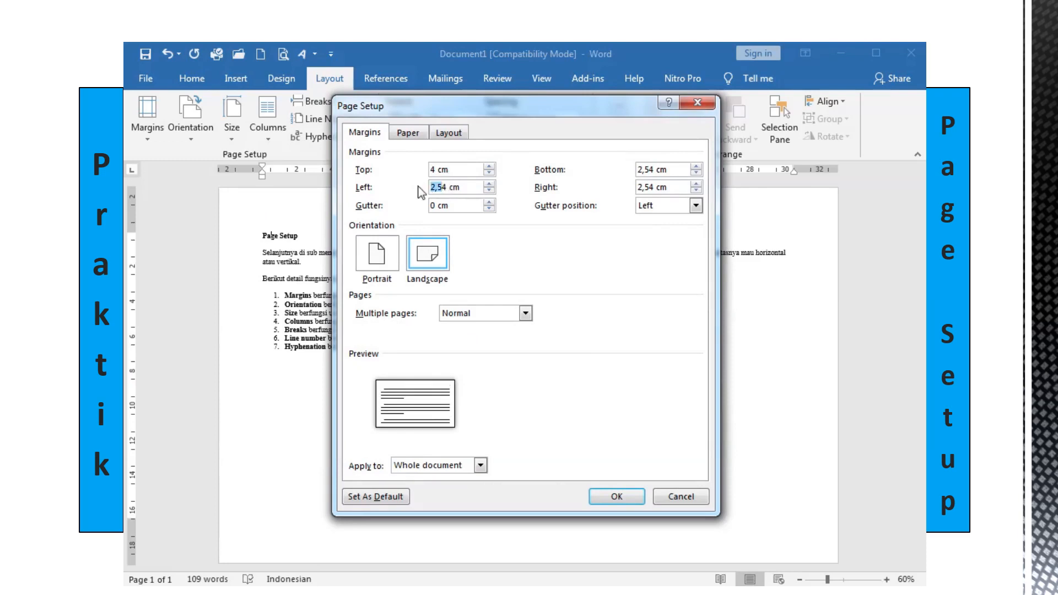
{"action": "type", "text": "4"}
{"action": "left_click_drag", "start_coordinate": [658, 172], "coordinate": [626, 171]}
{"action": "type", "text": "3"}
{"action": "double_click", "coordinate": [655, 187]}
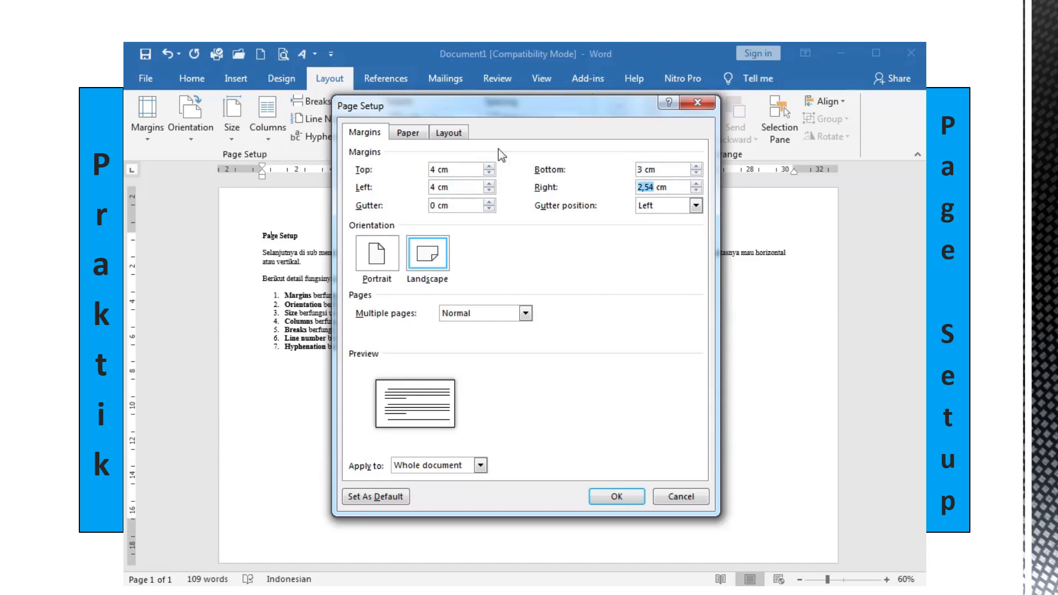
{"action": "type", "text": "3"}
Add a 2 cm gutter positioned at the top and apply the page settings to the whole document.
{"action": "double_click", "coordinate": [433, 205]}
{"action": "type", "text": "2"}
{"action": "left_click", "coordinate": [471, 190]}
{"action": "left_click", "coordinate": [696, 205]}
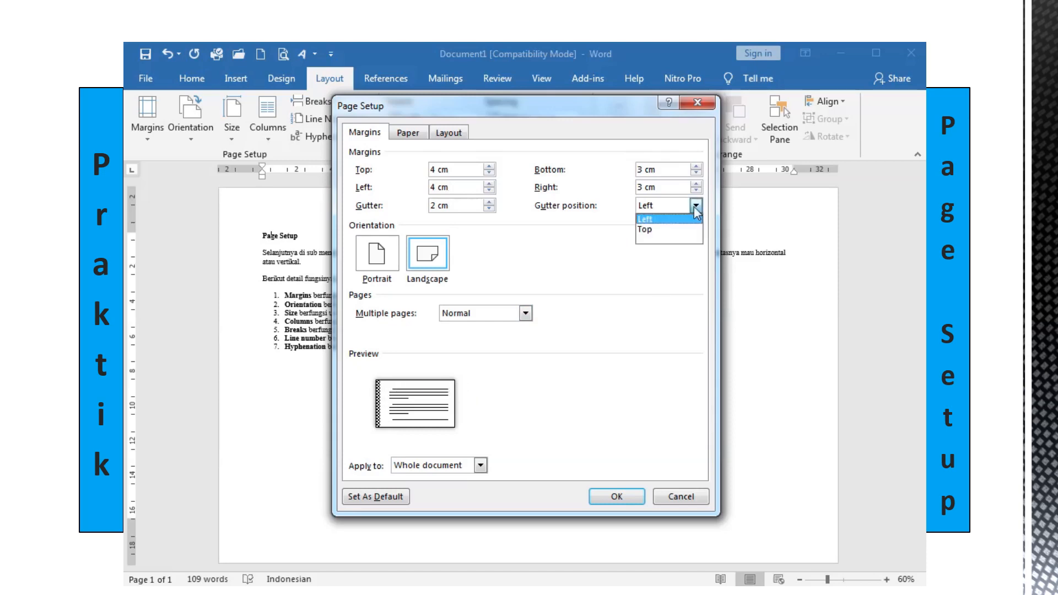
{"action": "left_click", "coordinate": [693, 229]}
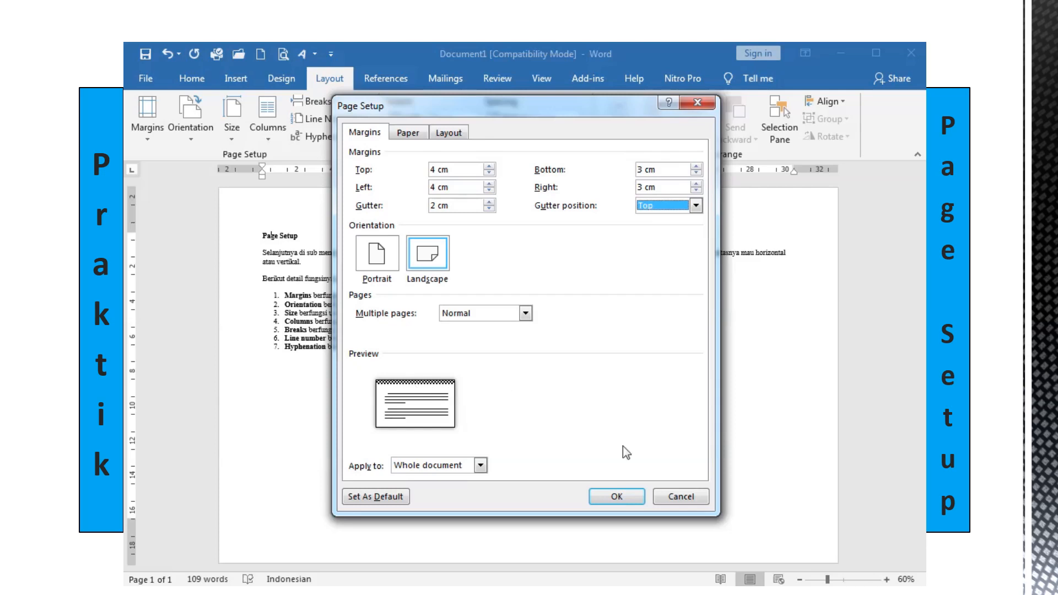
{"action": "left_click", "coordinate": [626, 498]}
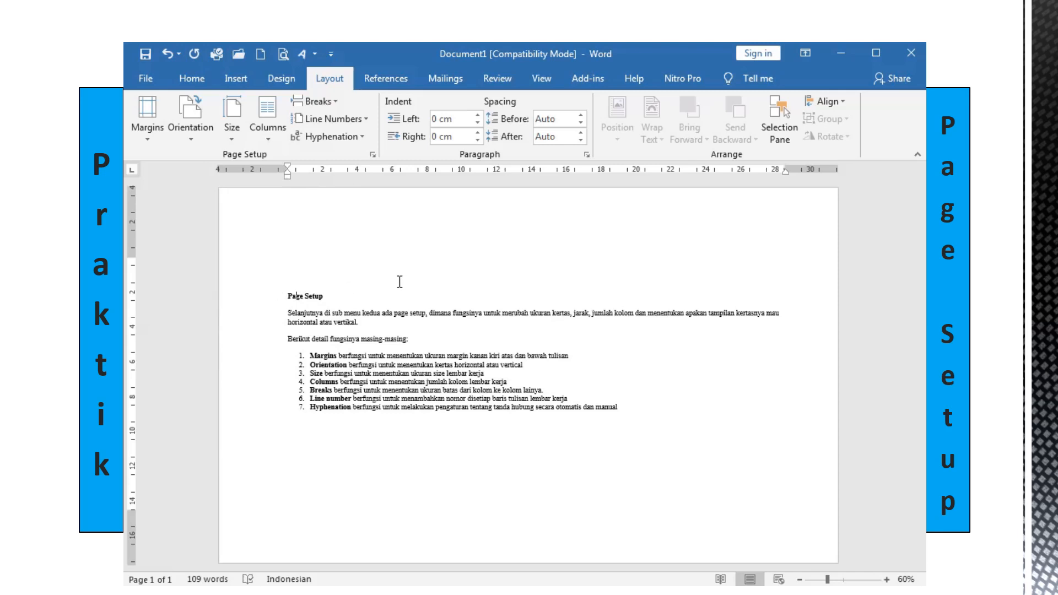
Change the page orientation to portrait.
{"action": "left_click", "coordinate": [193, 139]}
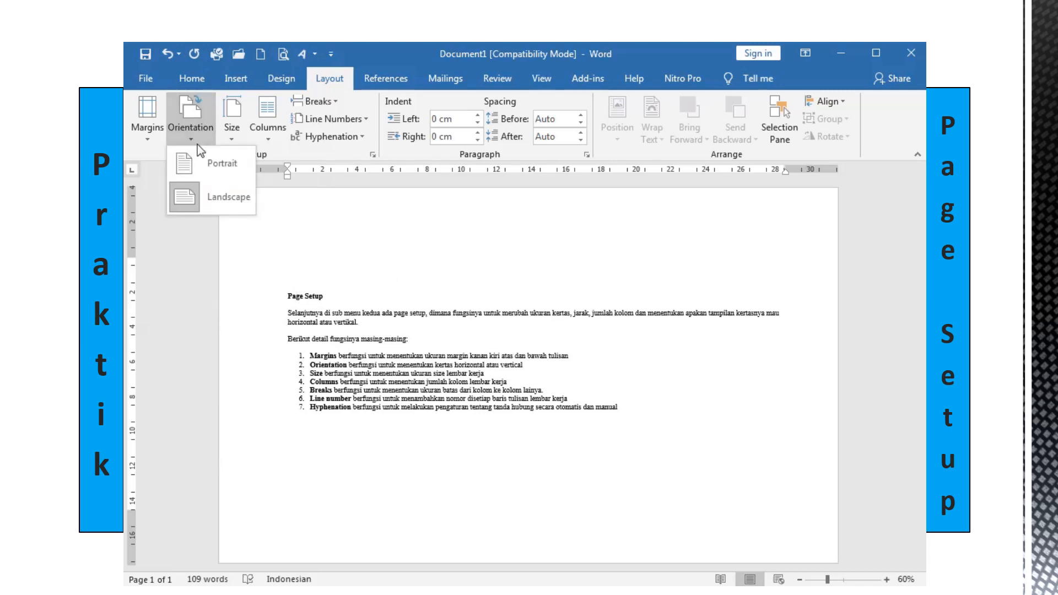
{"action": "left_click", "coordinate": [213, 167]}
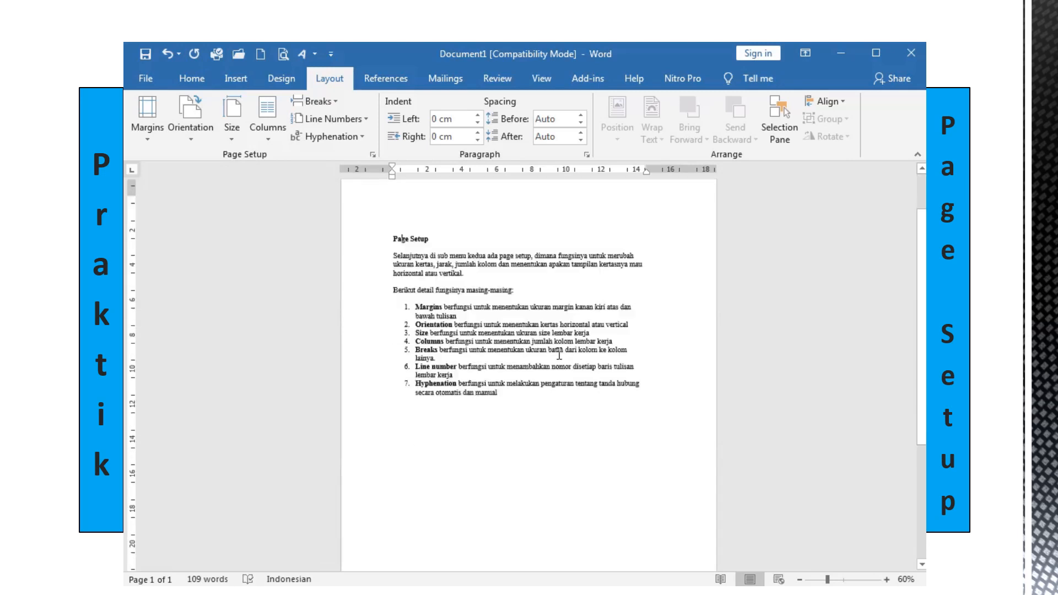
{"action": "scroll", "coordinate": [559, 355], "scroll_direction": "down", "scroll_amount": 5}
{"action": "scroll", "coordinate": [298, 235], "scroll_direction": "up", "scroll_amount": 4}
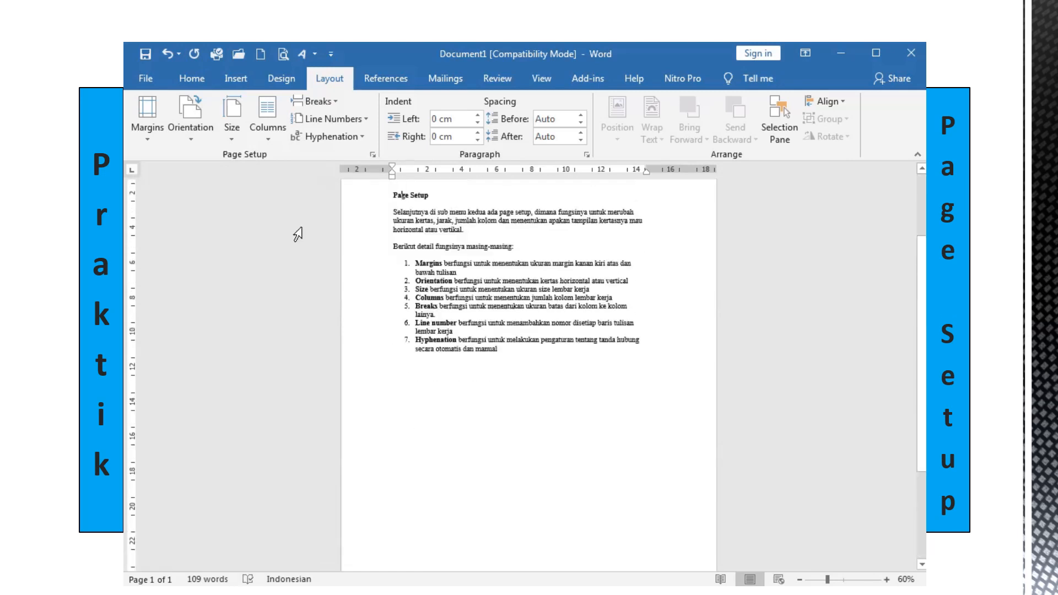
Switch the page to landscape and back to portrait to compare both layouts.
{"action": "left_click", "coordinate": [190, 113]}
{"action": "left_click", "coordinate": [206, 195]}
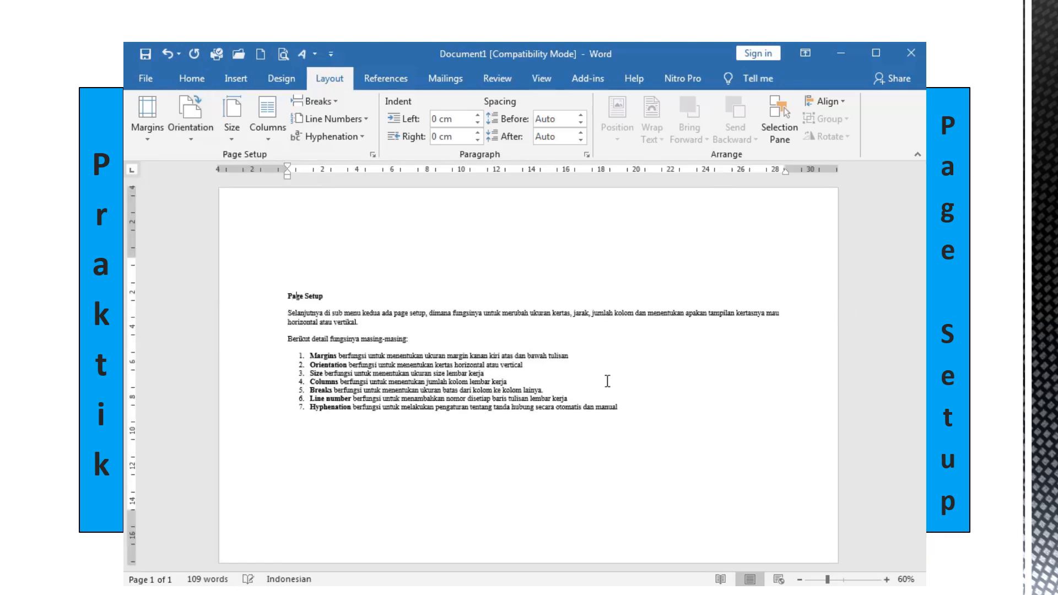
{"action": "left_click", "coordinate": [188, 135]}
{"action": "left_click", "coordinate": [207, 164]}
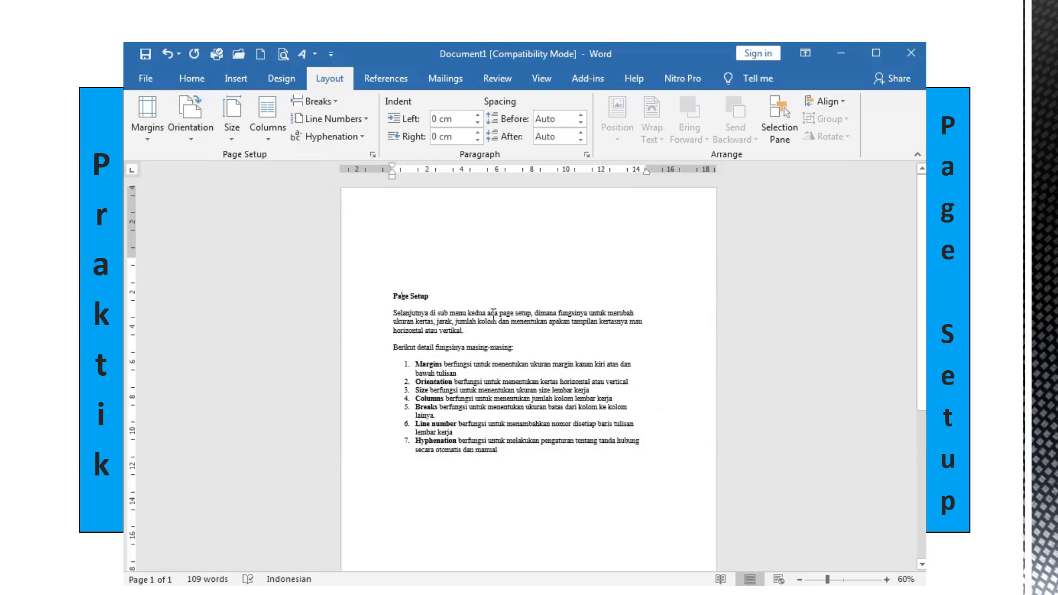
{"action": "scroll", "coordinate": [517, 319], "scroll_direction": "down", "scroll_amount": 5}
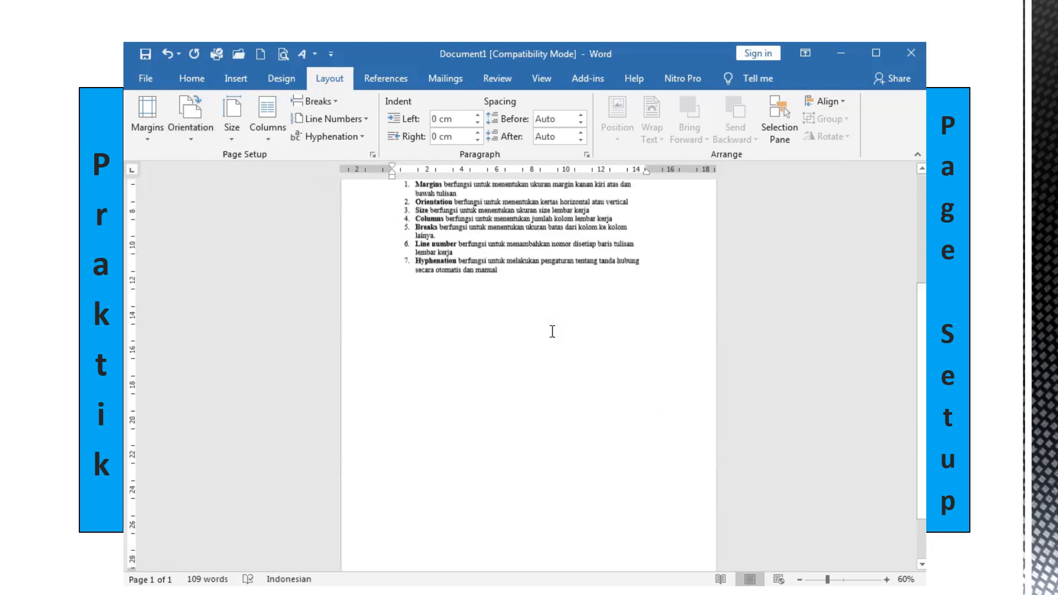
{"action": "scroll", "coordinate": [557, 354], "scroll_direction": "down", "scroll_amount": 2}
{"action": "scroll", "coordinate": [557, 354], "scroll_direction": "up", "scroll_amount": 8}
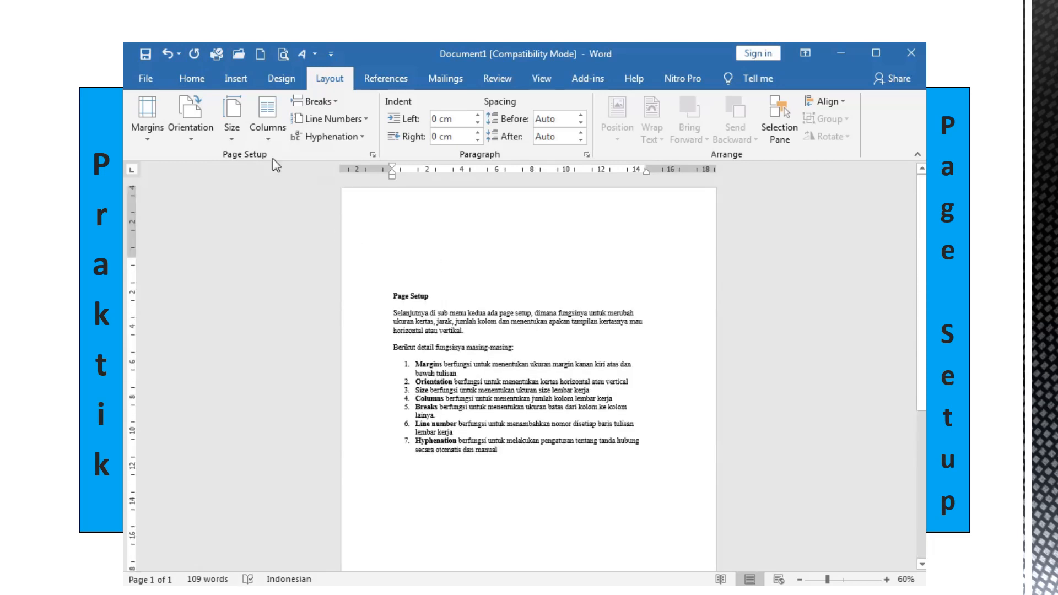
Set the paper size to A4 210 x 297 mm.
{"action": "left_click", "coordinate": [240, 139]}
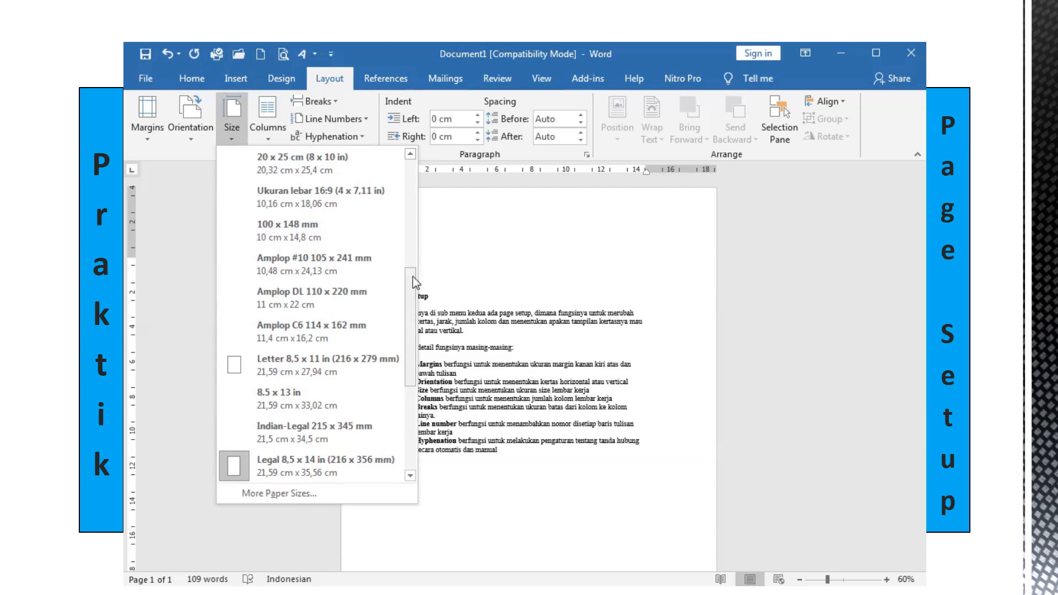
{"action": "left_click_drag", "start_coordinate": [414, 282], "coordinate": [380, 165]}
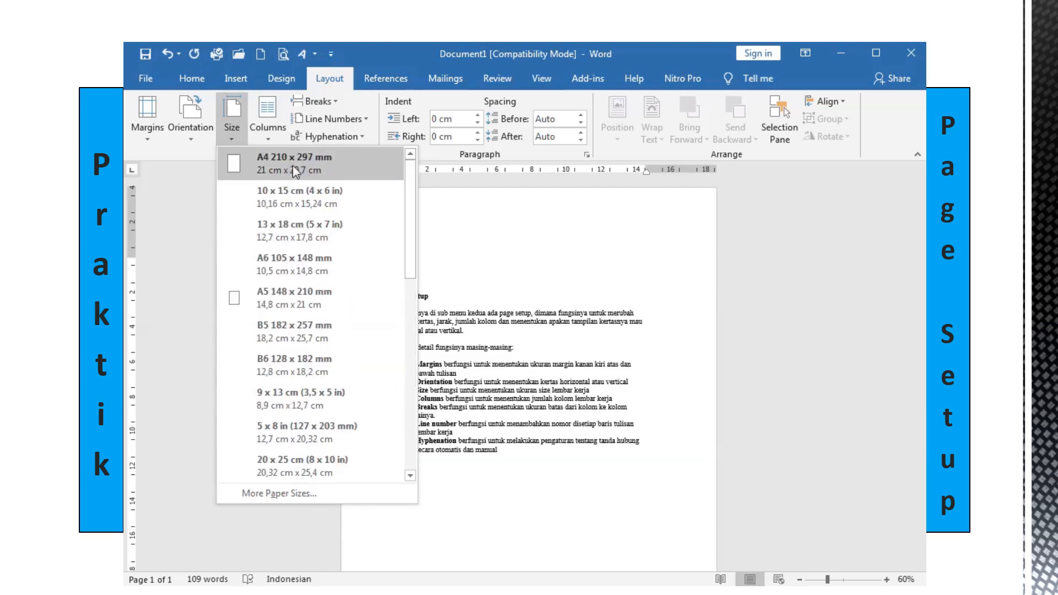
{"action": "left_click", "coordinate": [327, 168]}
{"action": "scroll", "coordinate": [656, 390], "scroll_direction": "up", "scroll_amount": 3}
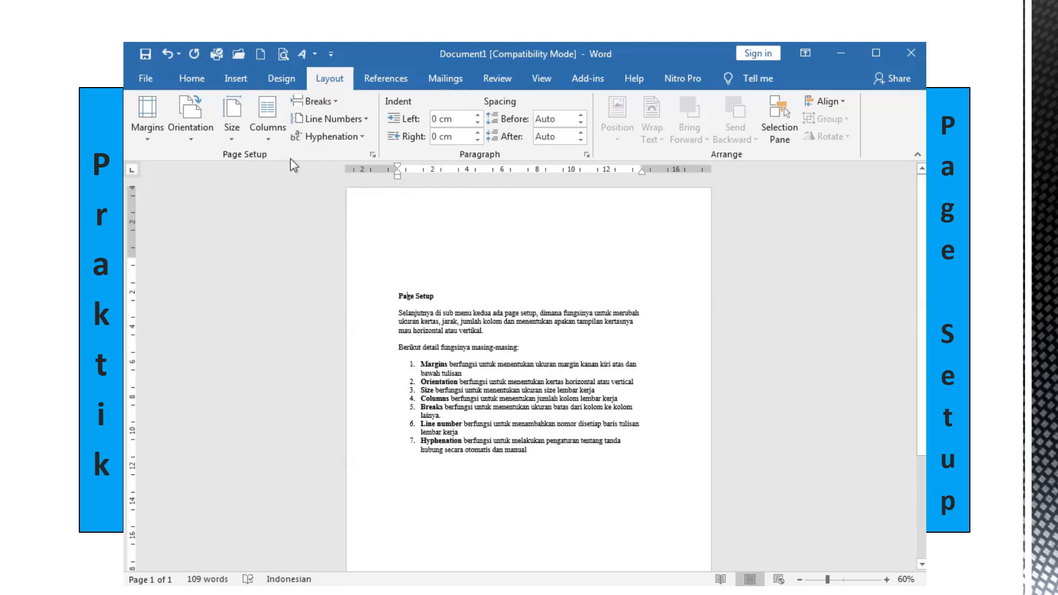
Set a custom paper size 31 cm wide and 21 cm high for the whole document.
{"action": "left_click", "coordinate": [237, 141]}
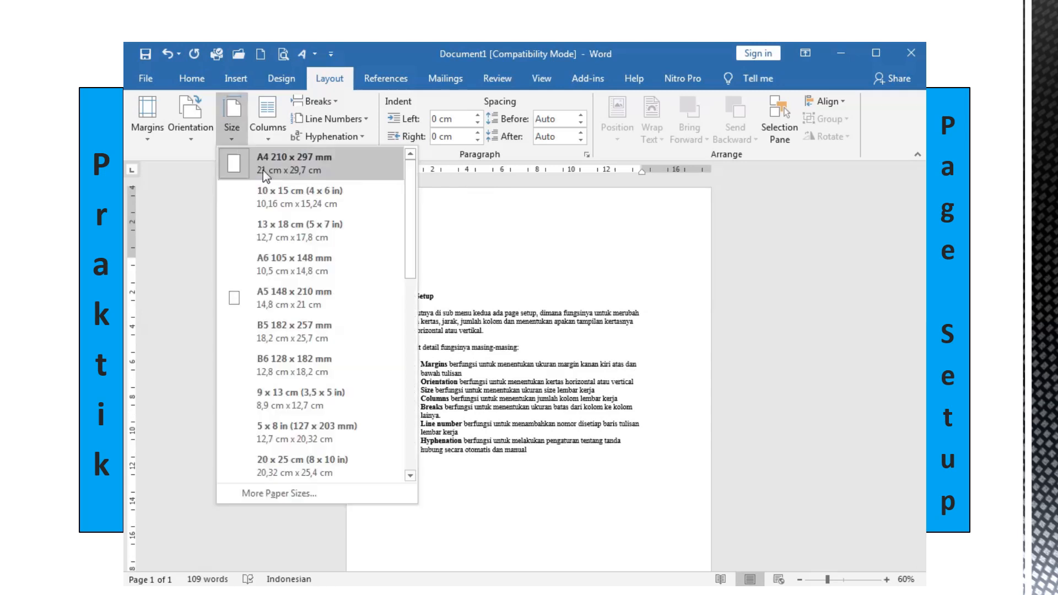
{"action": "scroll", "coordinate": [378, 449], "scroll_direction": "down", "scroll_amount": 5}
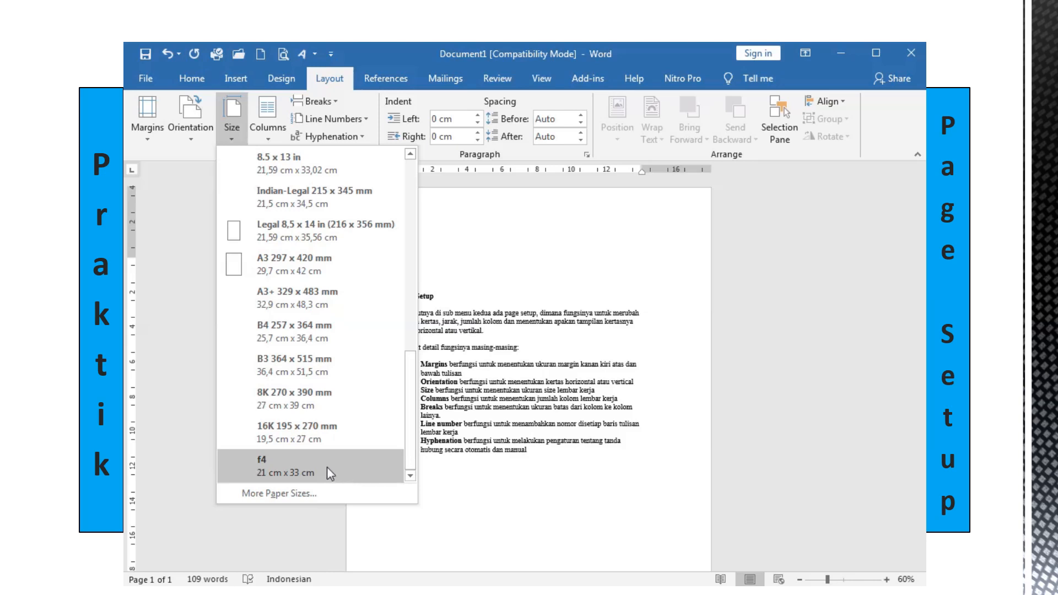
{"action": "left_click", "coordinate": [281, 494]}
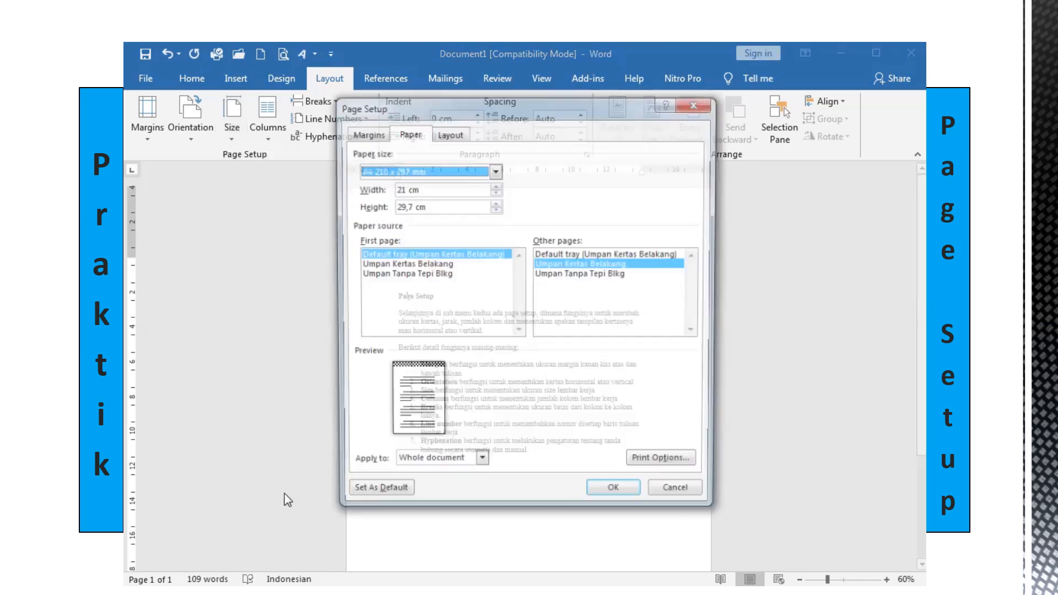
{"action": "left_click", "coordinate": [405, 189]}
{"action": "left_click_drag", "start_coordinate": [405, 188], "coordinate": [372, 189]}
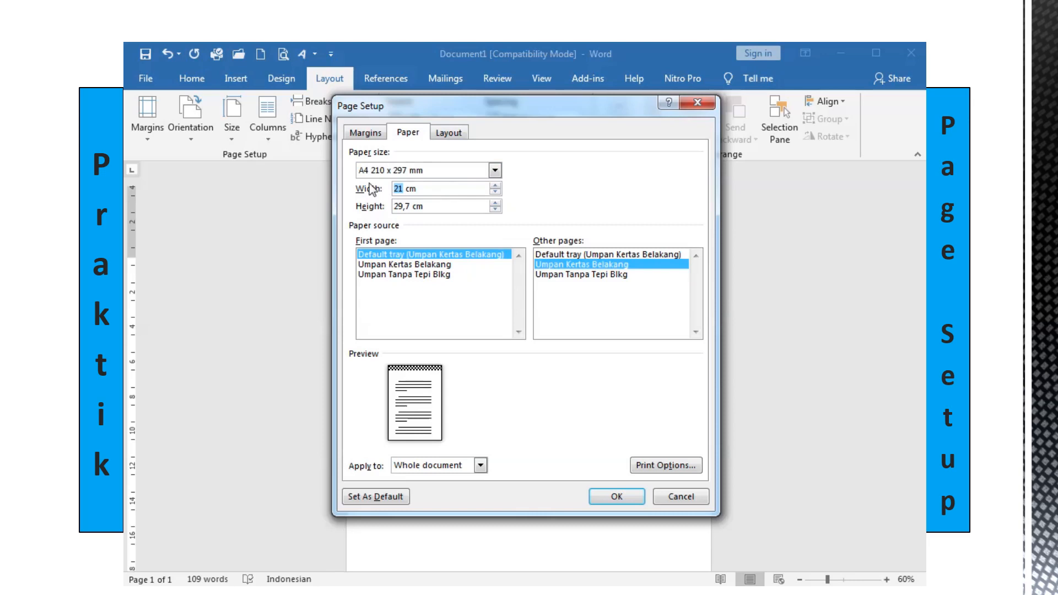
{"action": "type", "text": "31"}
{"action": "left_click", "coordinate": [409, 204]}
{"action": "left_click_drag", "start_coordinate": [409, 202], "coordinate": [384, 215]}
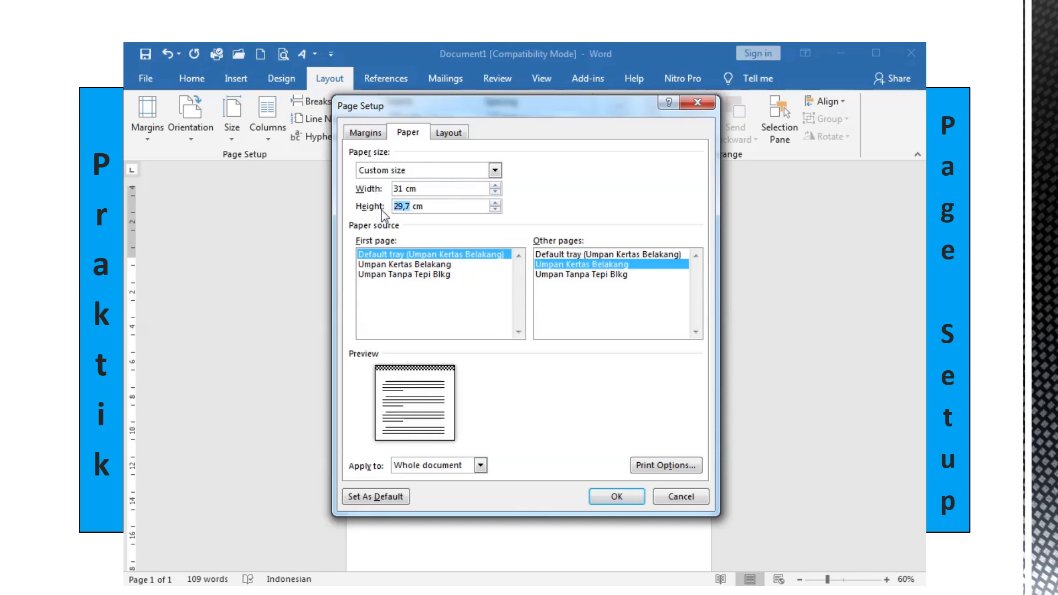
{"action": "type", "text": "21"}
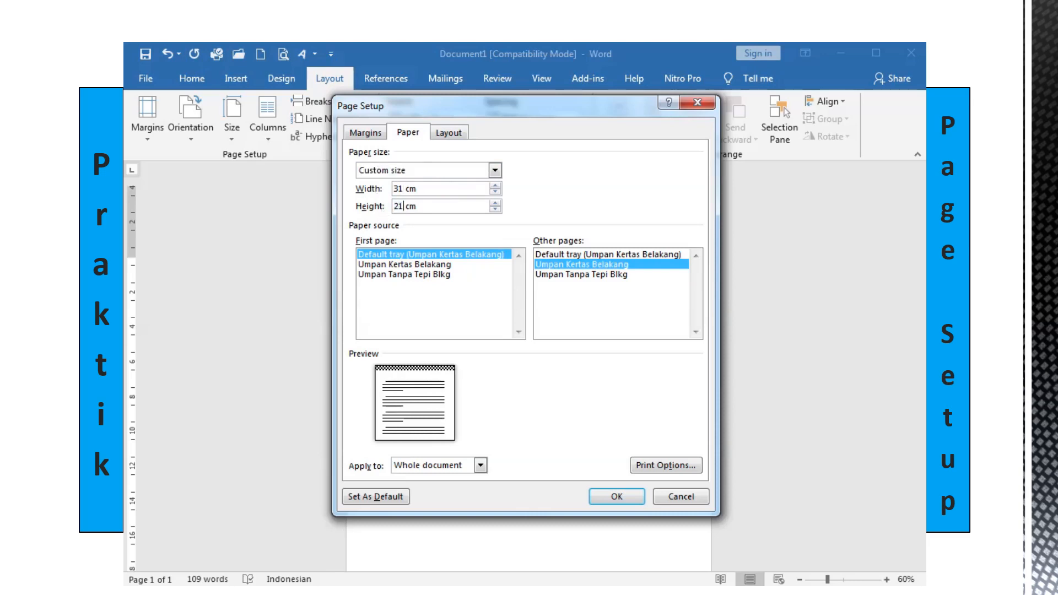
{"action": "left_click", "coordinate": [617, 496]}
{"action": "left_click", "coordinate": [627, 391]}
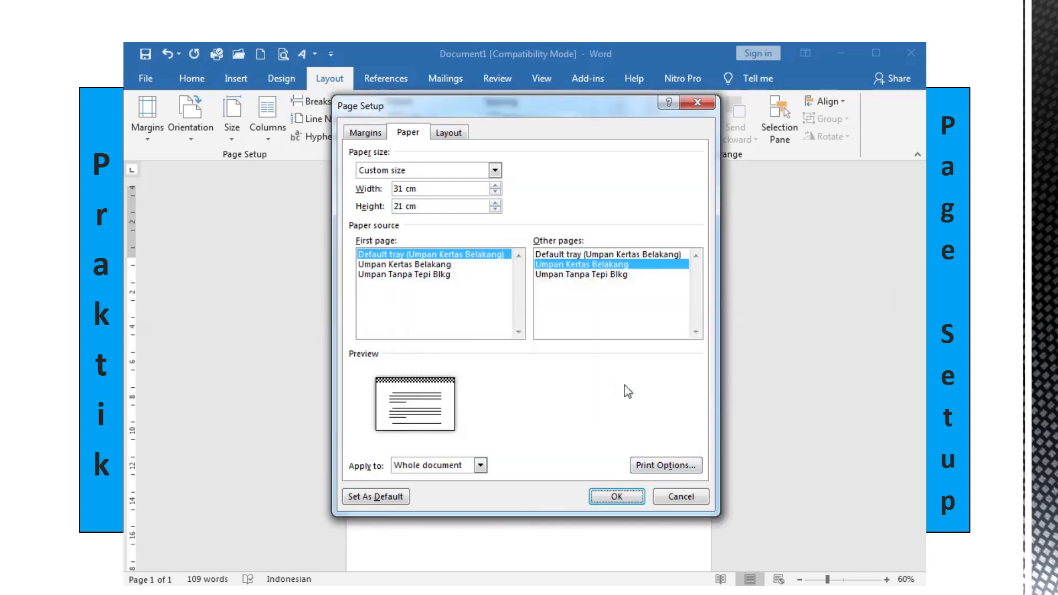
{"action": "left_click", "coordinate": [615, 496]}
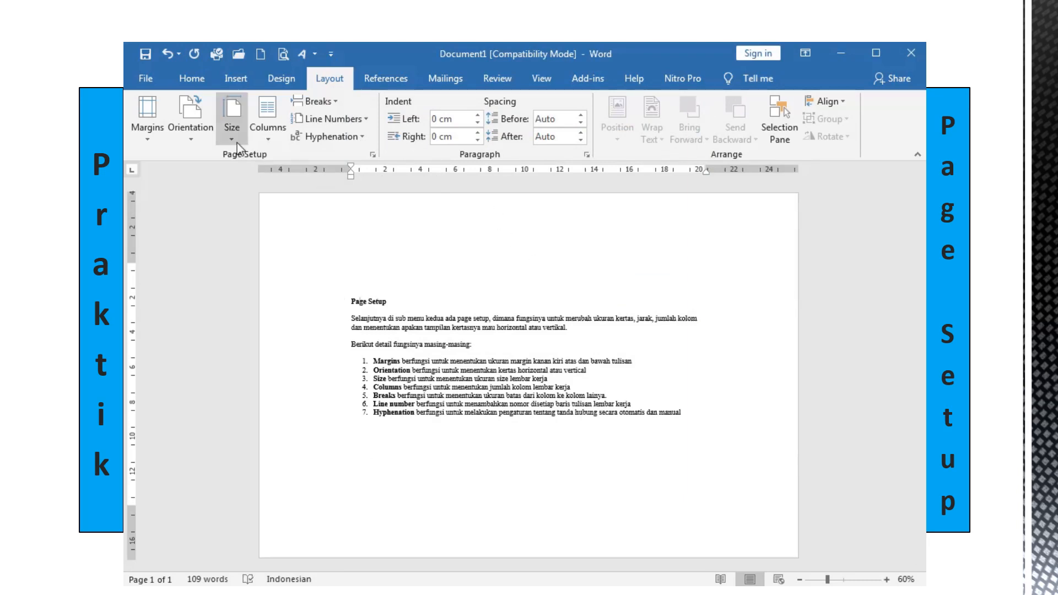
Select all the text from the Page Setup heading to the last list item and lay it out in two columns.
{"action": "left_click", "coordinate": [274, 139]}
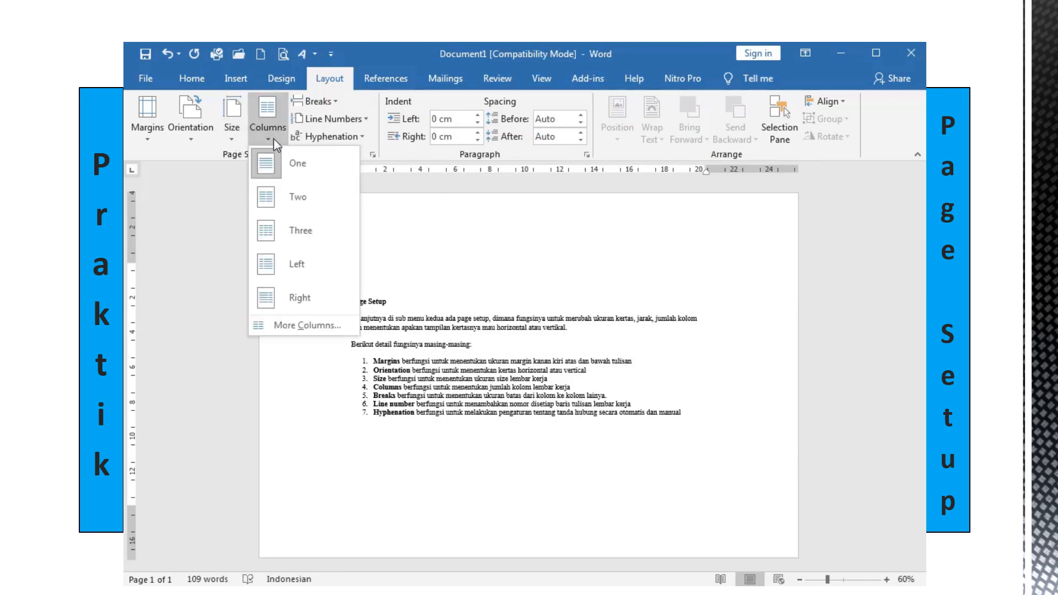
{"action": "left_click", "coordinate": [273, 138]}
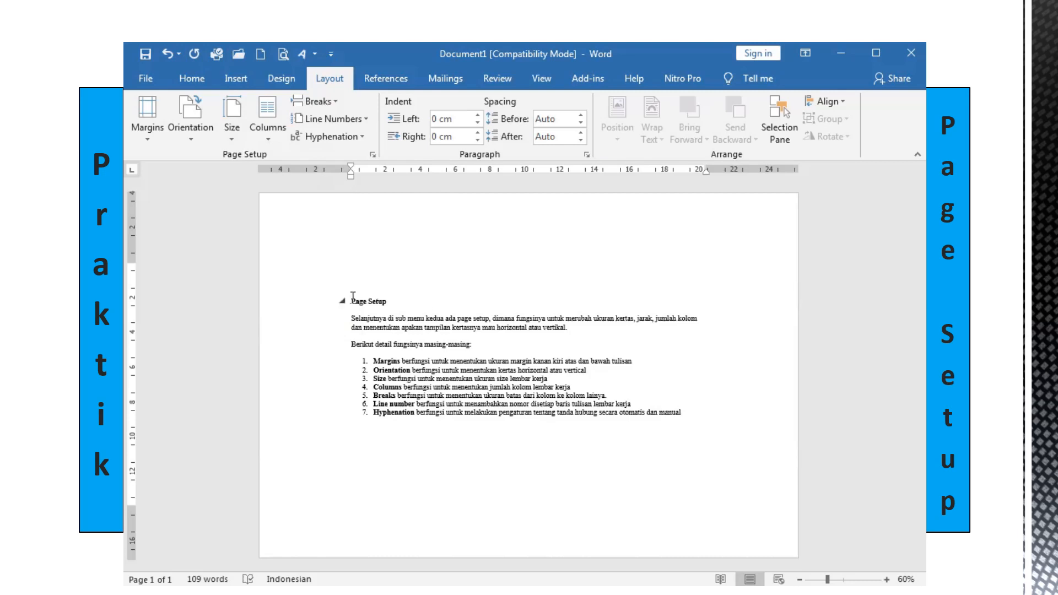
{"action": "left_click_drag", "start_coordinate": [352, 296], "coordinate": [689, 412]}
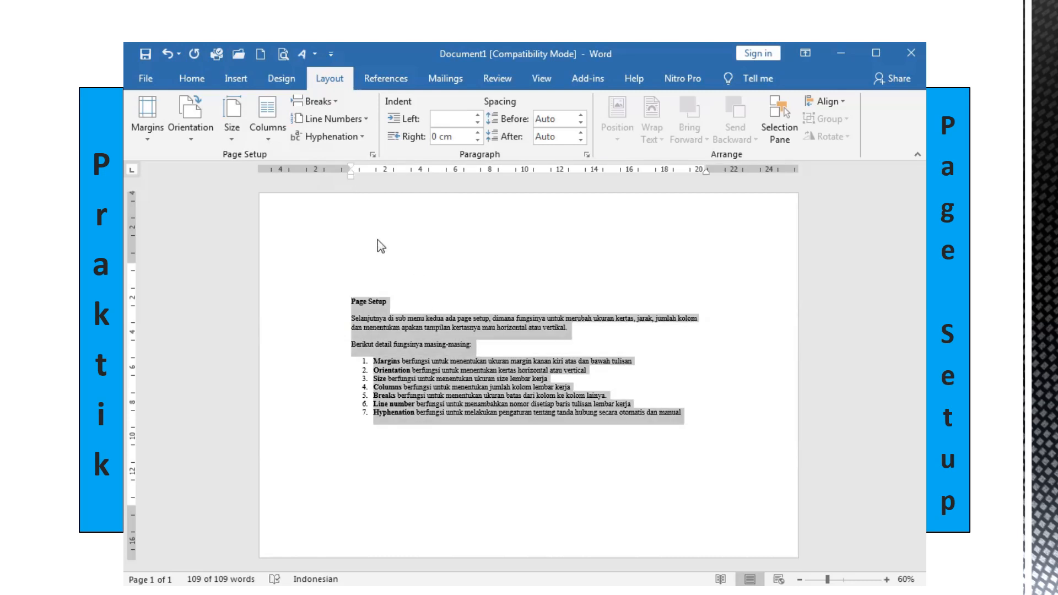
{"action": "left_click", "coordinate": [269, 144]}
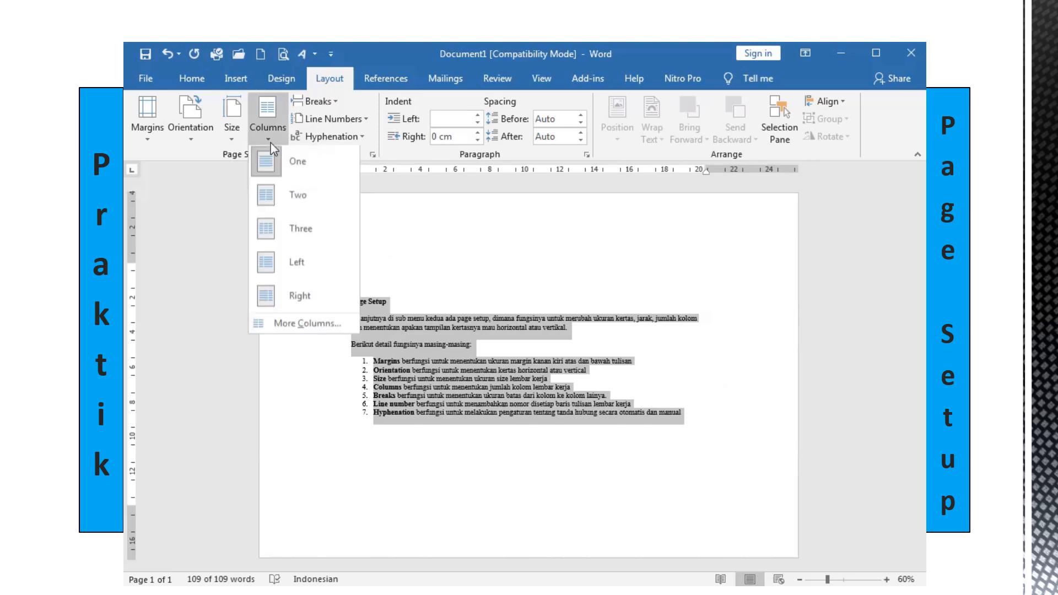
{"action": "left_click", "coordinate": [297, 208]}
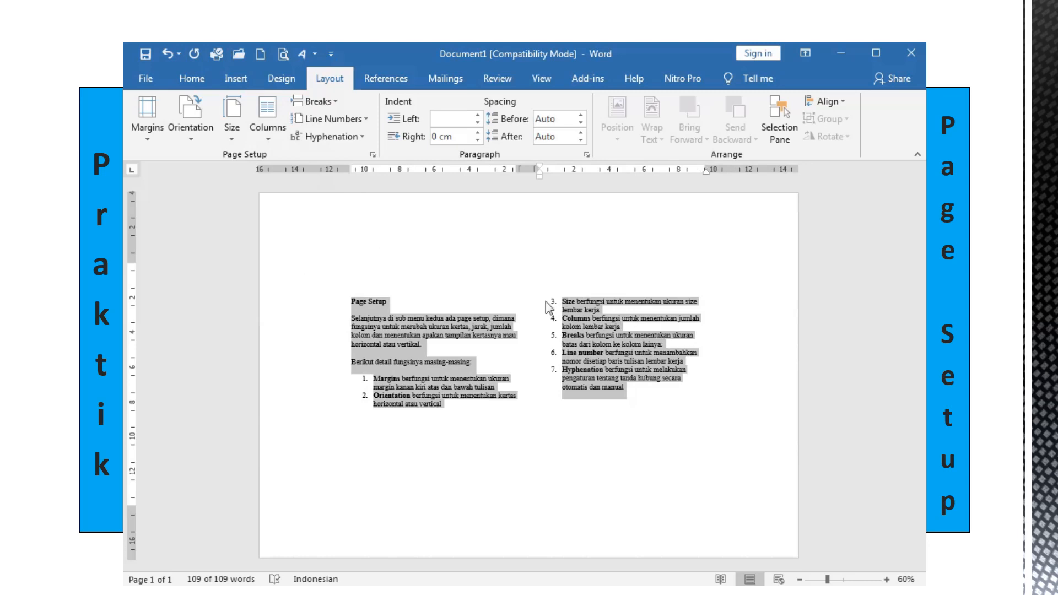
Change the selected text to three columns and accept the detailed column settings for the selected text.
{"action": "left_click", "coordinate": [271, 139]}
{"action": "left_click", "coordinate": [295, 247]}
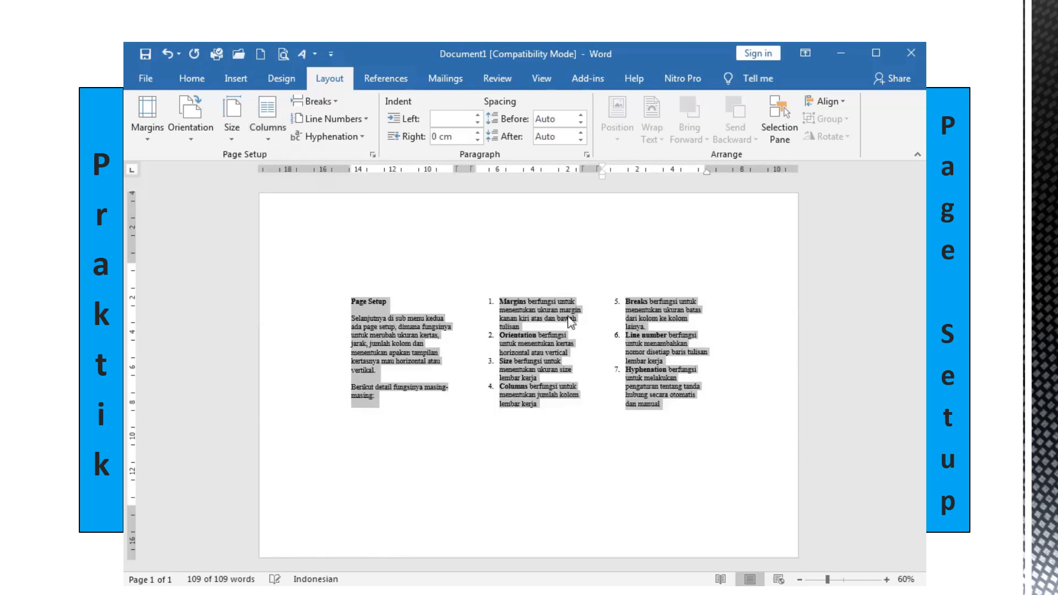
{"action": "left_click", "coordinate": [270, 141]}
{"action": "left_click", "coordinate": [308, 329]}
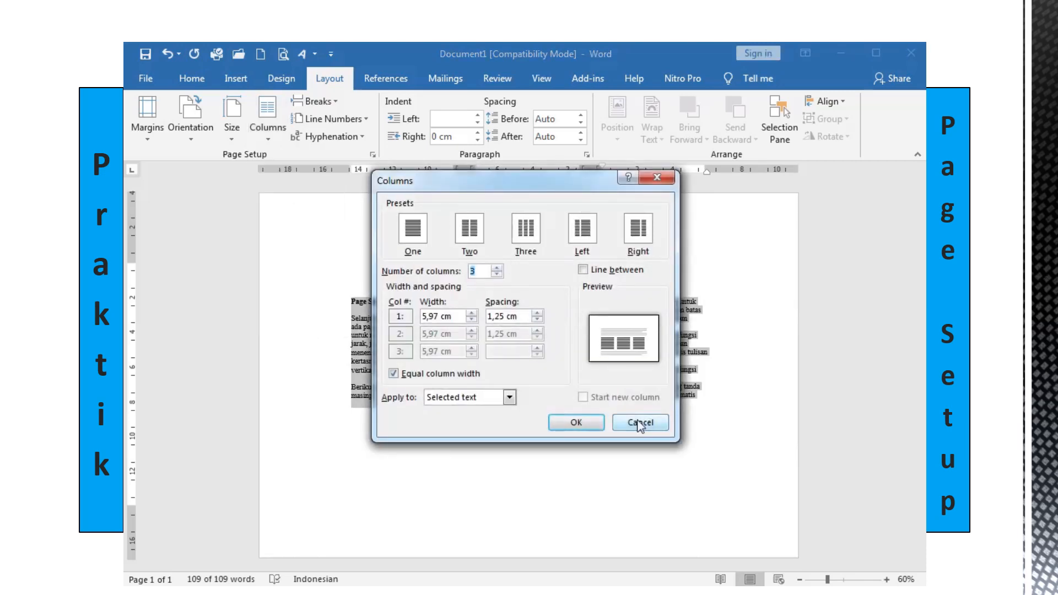
{"action": "left_click", "coordinate": [577, 423]}
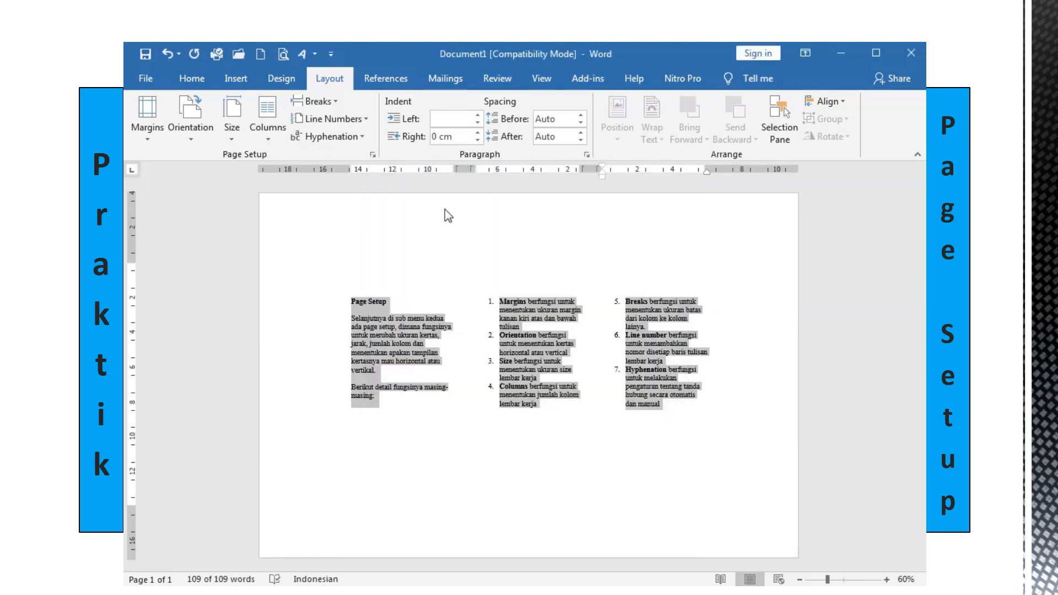